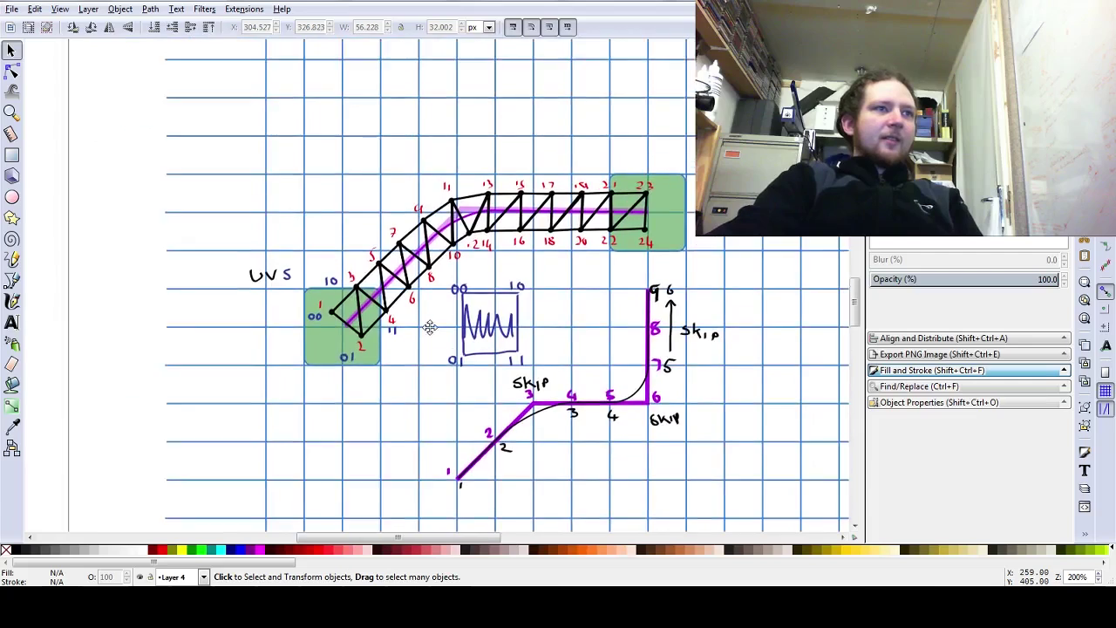
Examine the road mesh diagram, following the numbered vertices, triangle strip and UV corner labels from start to end
scroll(446, 373, up, 4)
scroll(443, 371, down, 5)
ctrl+scroll(441, 373, up, 4)
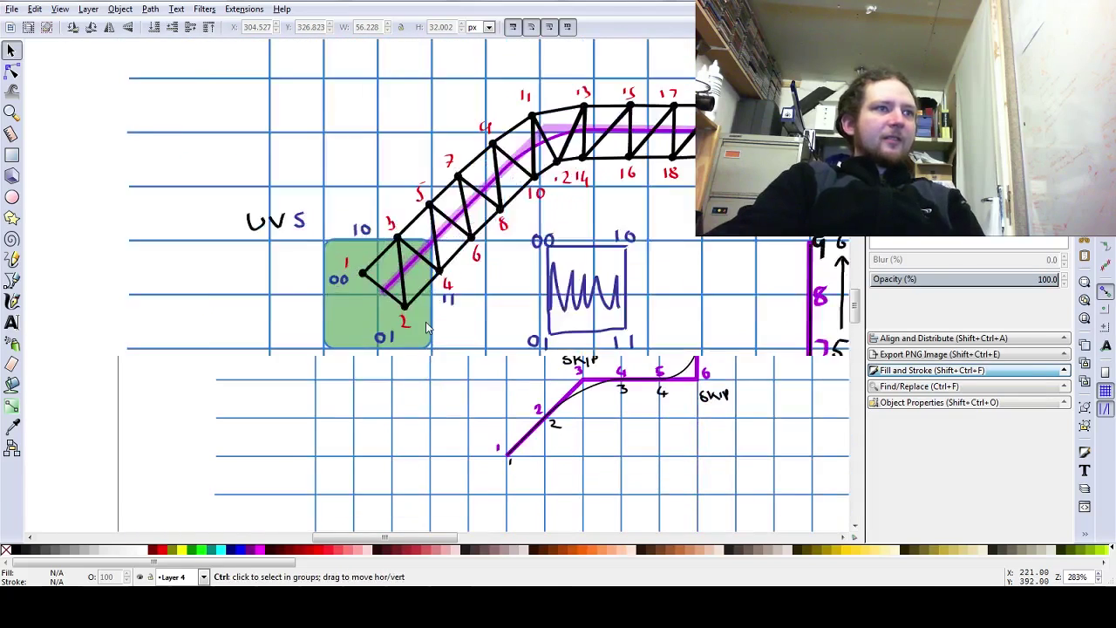
middle_drag(449, 341, 469, 427)
ctrl+scroll(470, 428, down, 4)
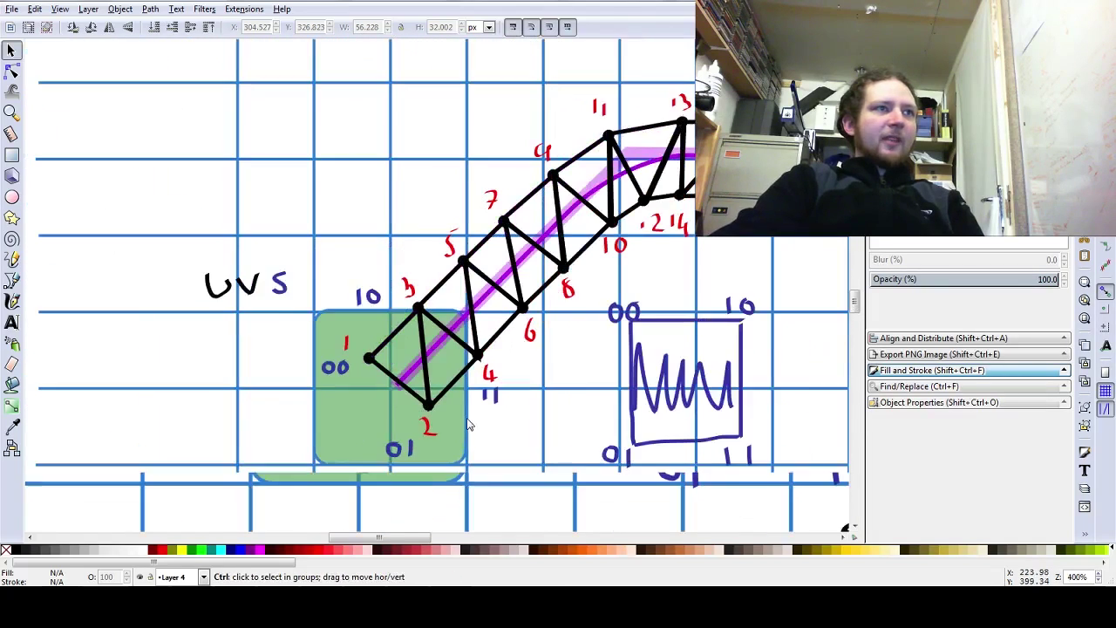
ctrl+scroll(441, 392, up, 2)
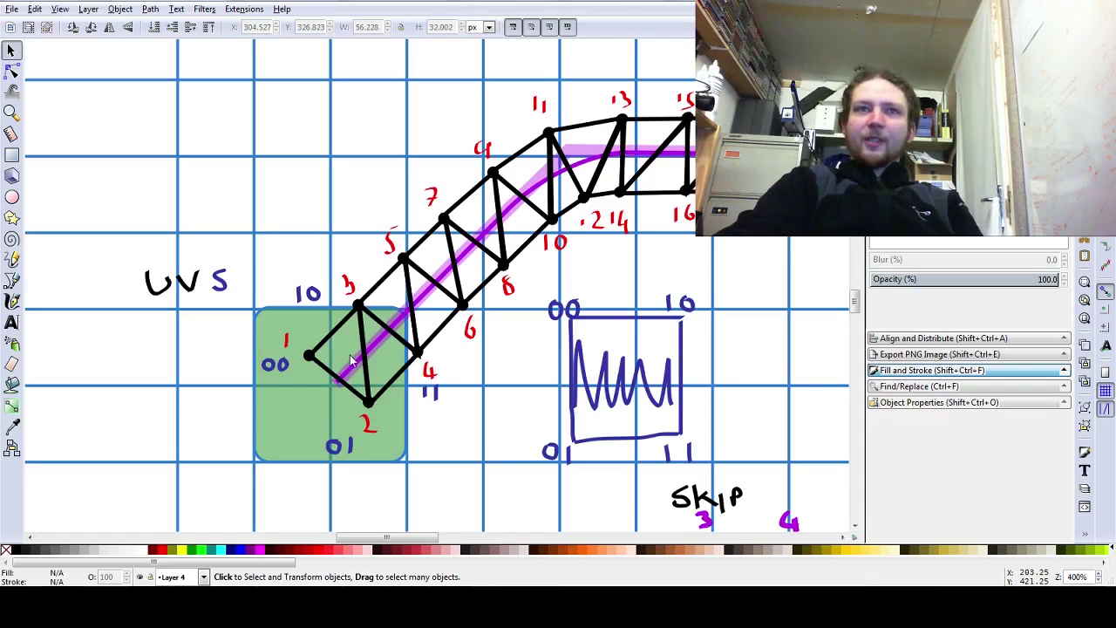
middle_drag(717, 204, 436, 279)
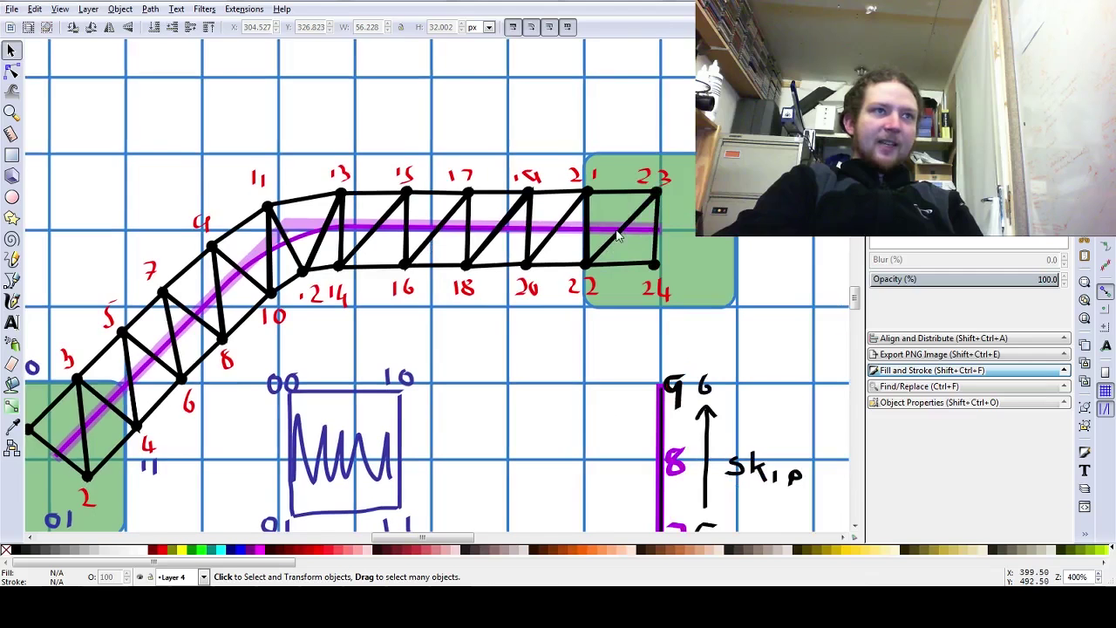
middle_drag(346, 414, 516, 299)
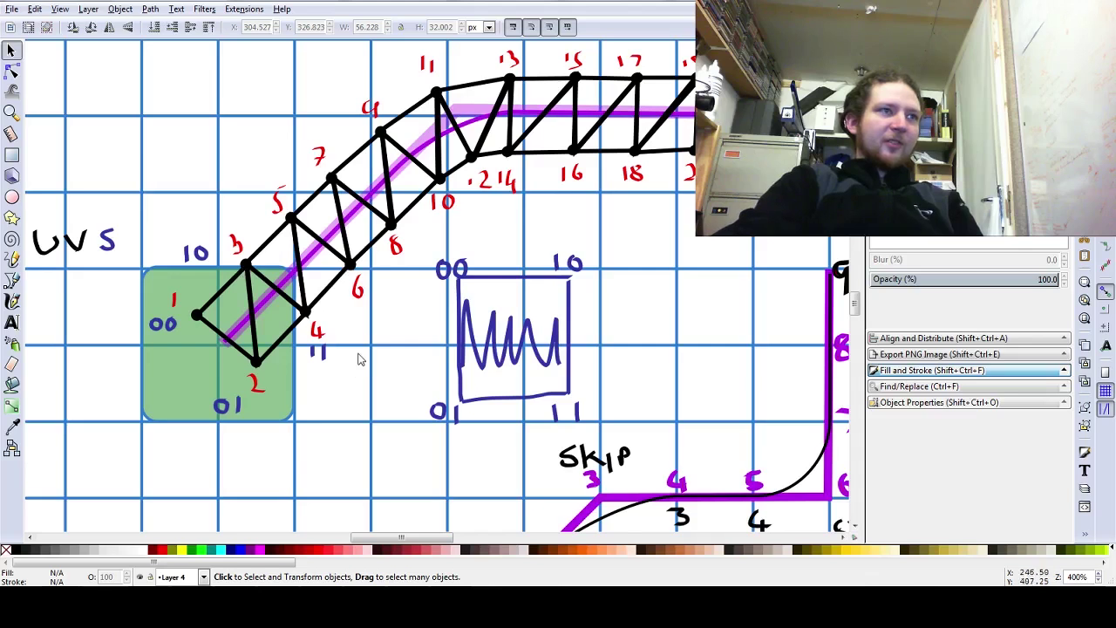
Select the blue UV square sketch with its zigzag fill and corner labels, and group the objects
click(12, 72)
click(12, 51)
click(498, 335)
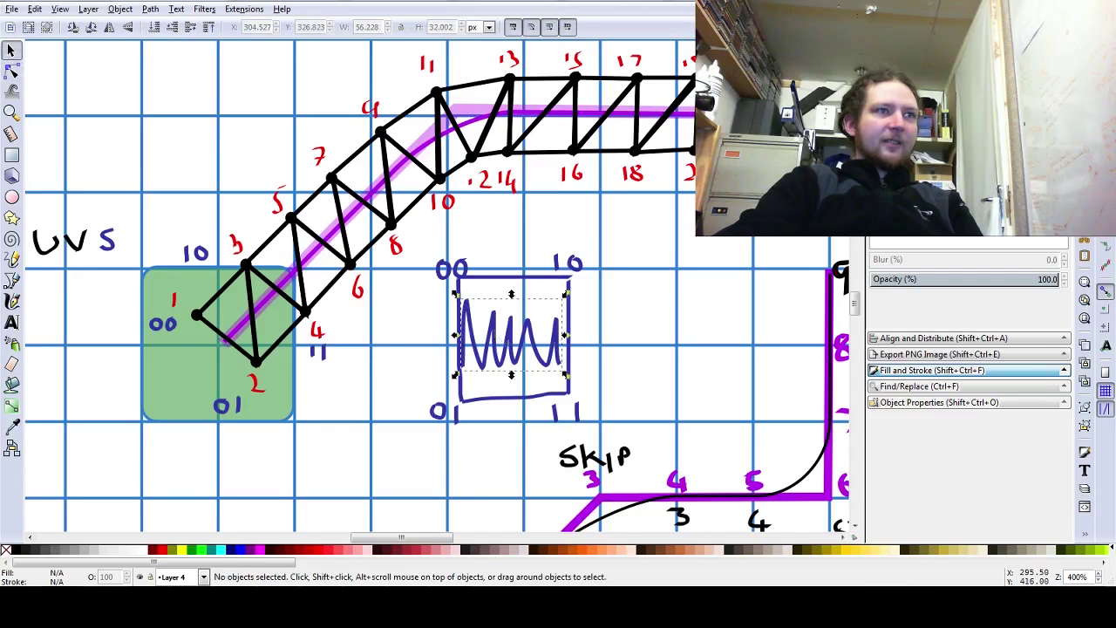
shift+click(490, 279)
drag(418, 253, 614, 439)
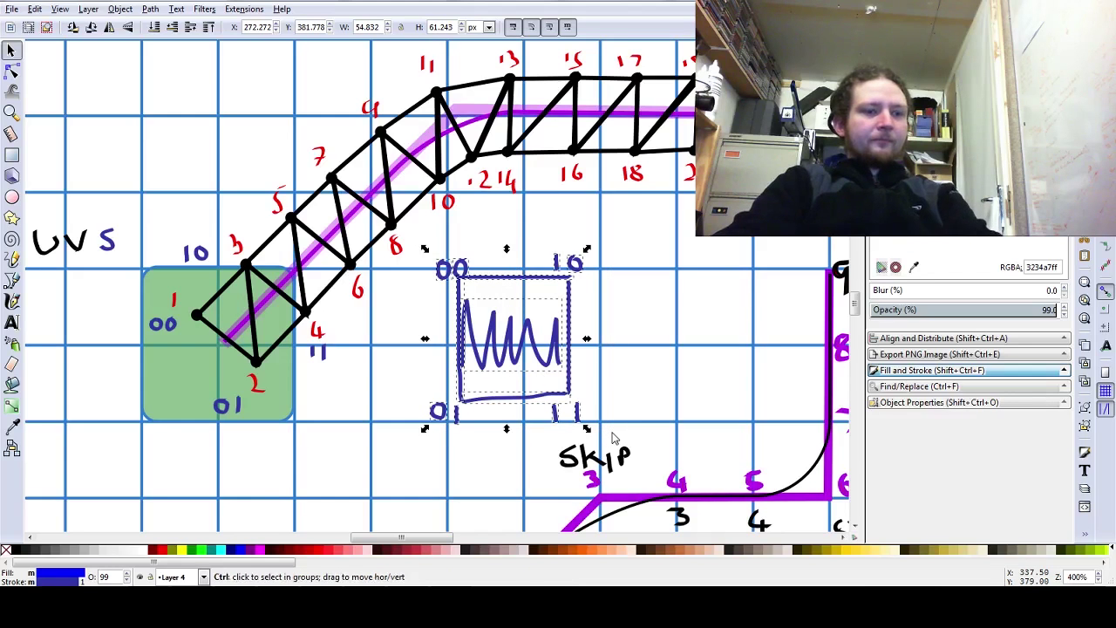
key(ctrl+g)
Duplicate the UV square group, try fitting the rotated and resized copy onto the road mesh, and delete the copy
key(ctrl+d)
drag(516, 352, 259, 328)
click(259, 328)
drag(165, 223, 145, 309)
click(240, 211)
drag(140, 201, 176, 231)
drag(361, 425, 321, 392)
drag(259, 327, 646, 234)
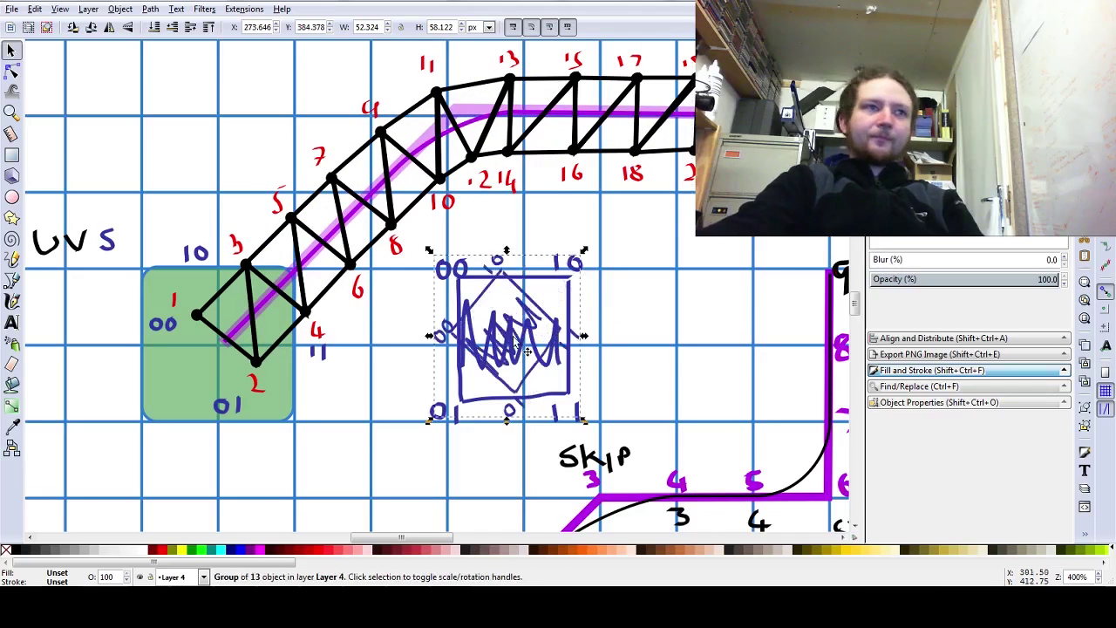
key(Delete)
scroll(569, 322, down, 2)
scroll(568, 323, up, 4)
ctrl+scroll(564, 319, down, 1)
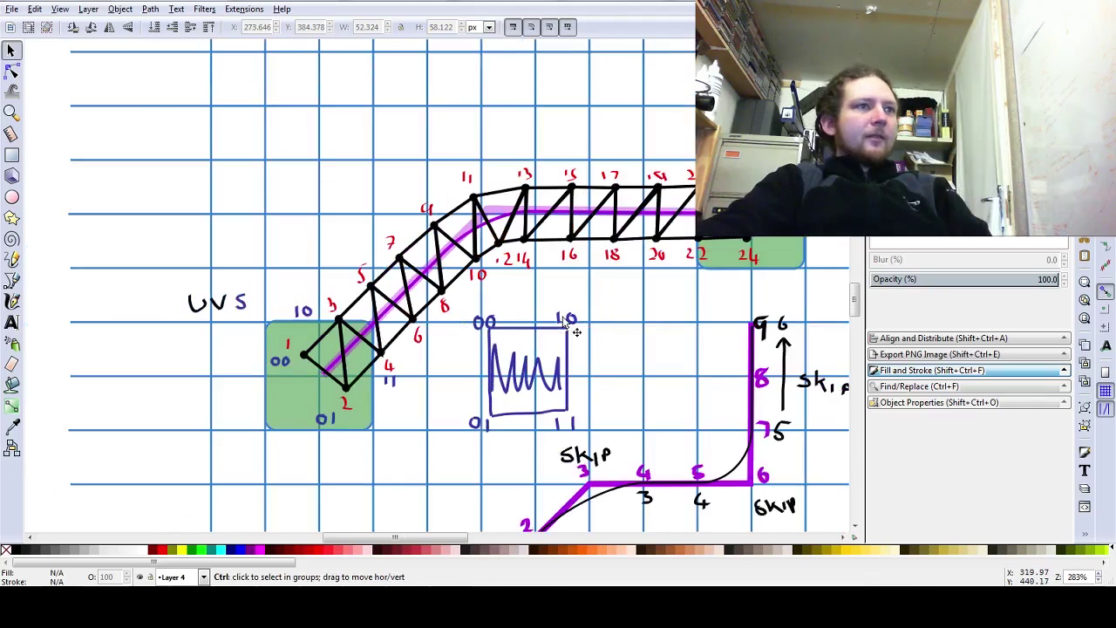
middle_drag(558, 390, 479, 340)
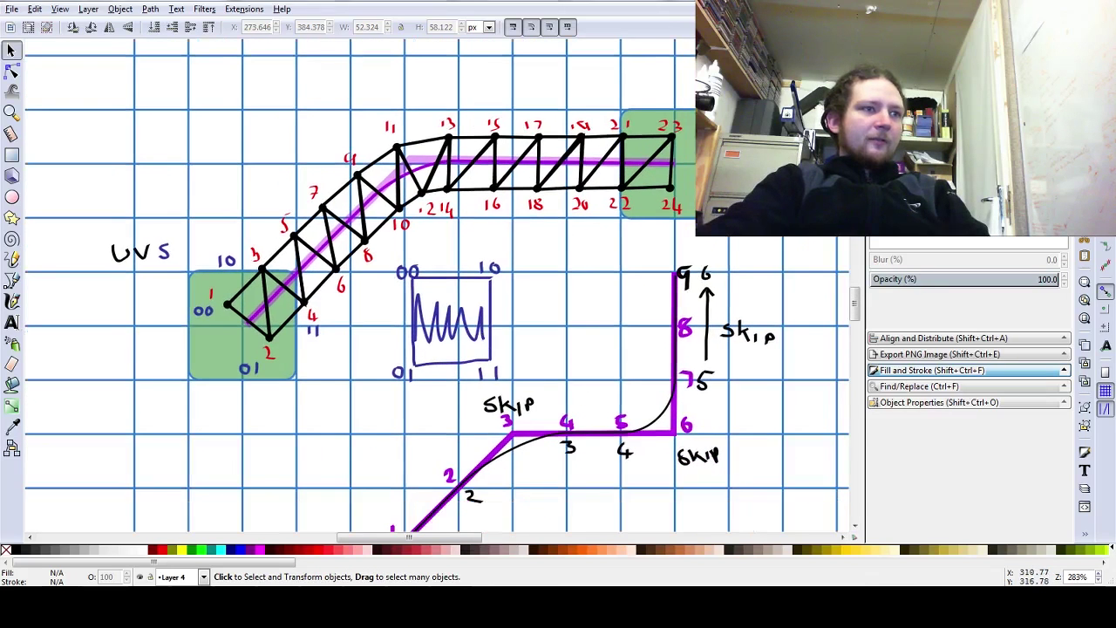
Switch to Photoshop and make the purple Layer 1 background visible in paved_road.psd
click(510, 611)
click(366, 36)
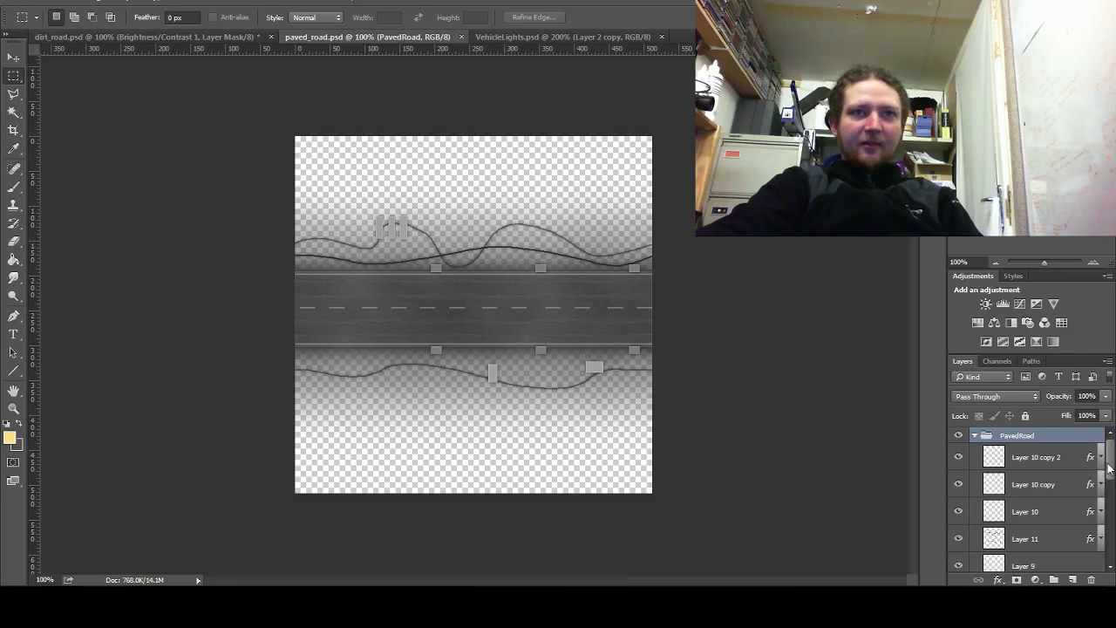
drag(1110, 468, 1109, 545)
click(960, 559)
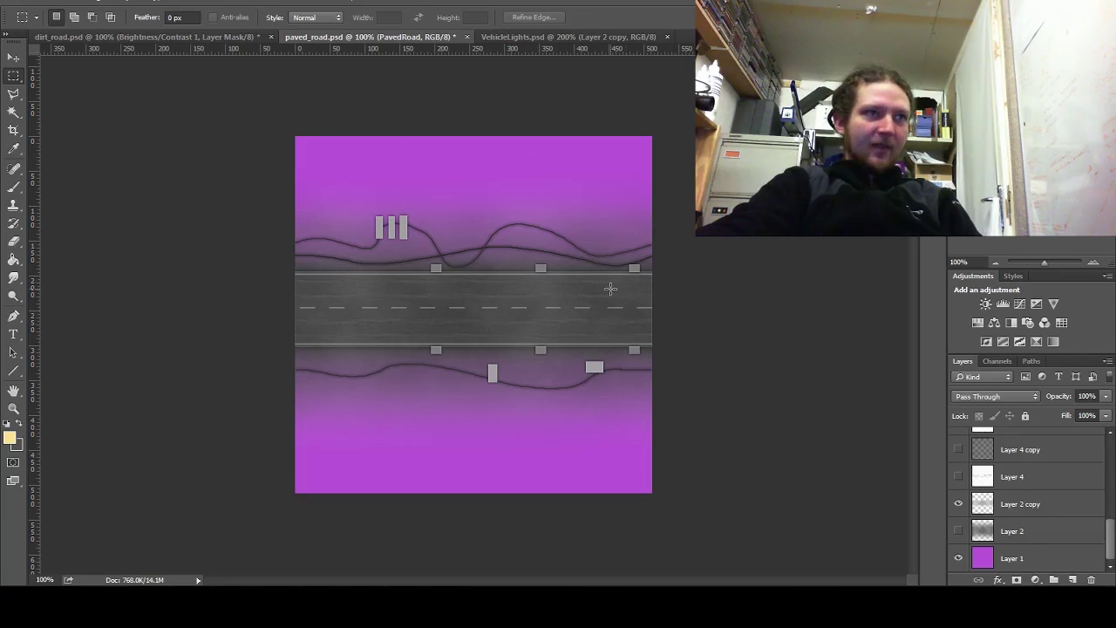
Preview the dirt_road.psd texture against the purple Layer 1, and hide that layer again
click(148, 39)
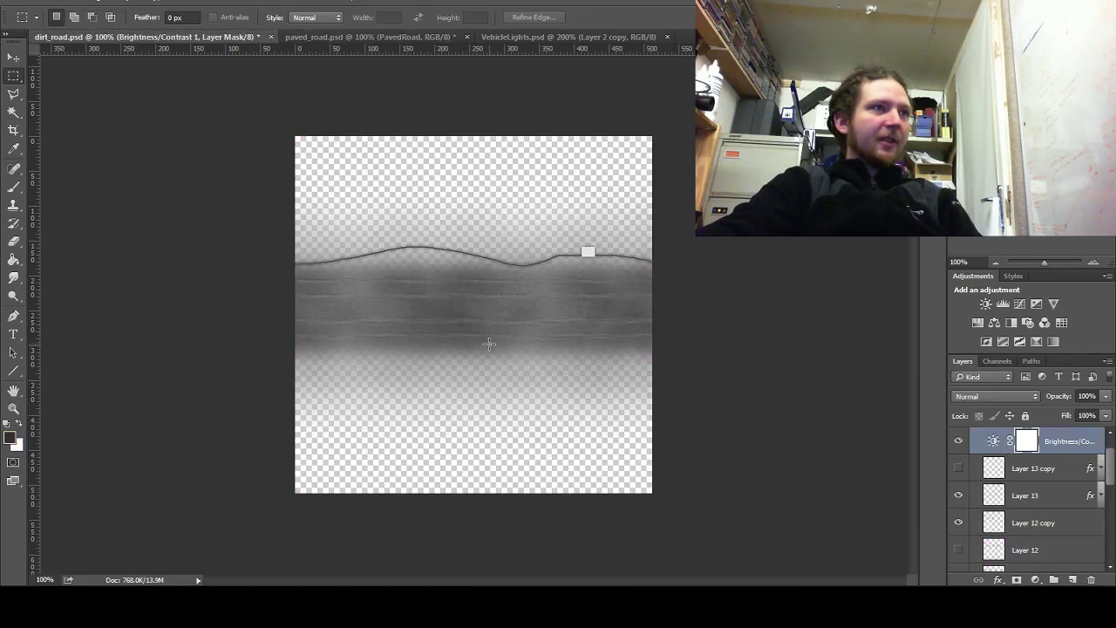
scroll(1031, 521, down, 10)
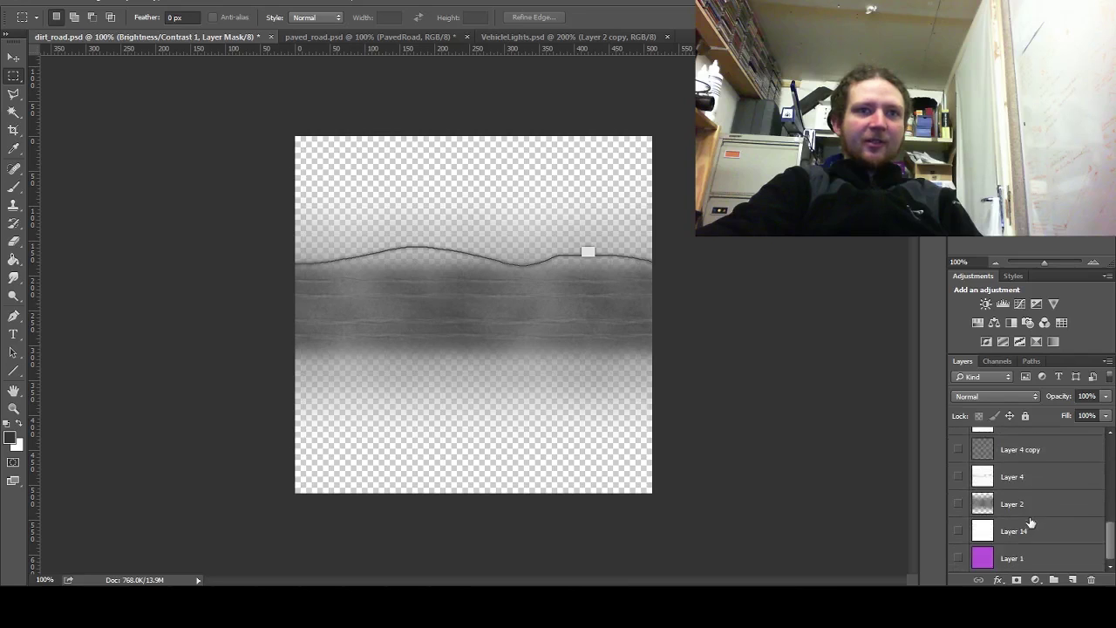
click(959, 558)
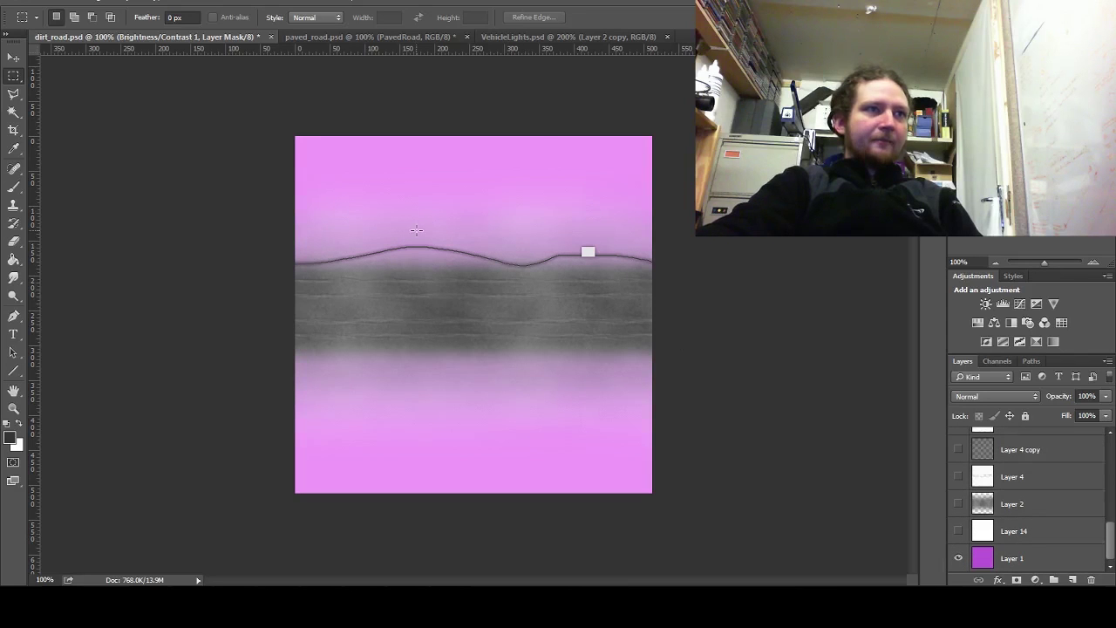
click(958, 558)
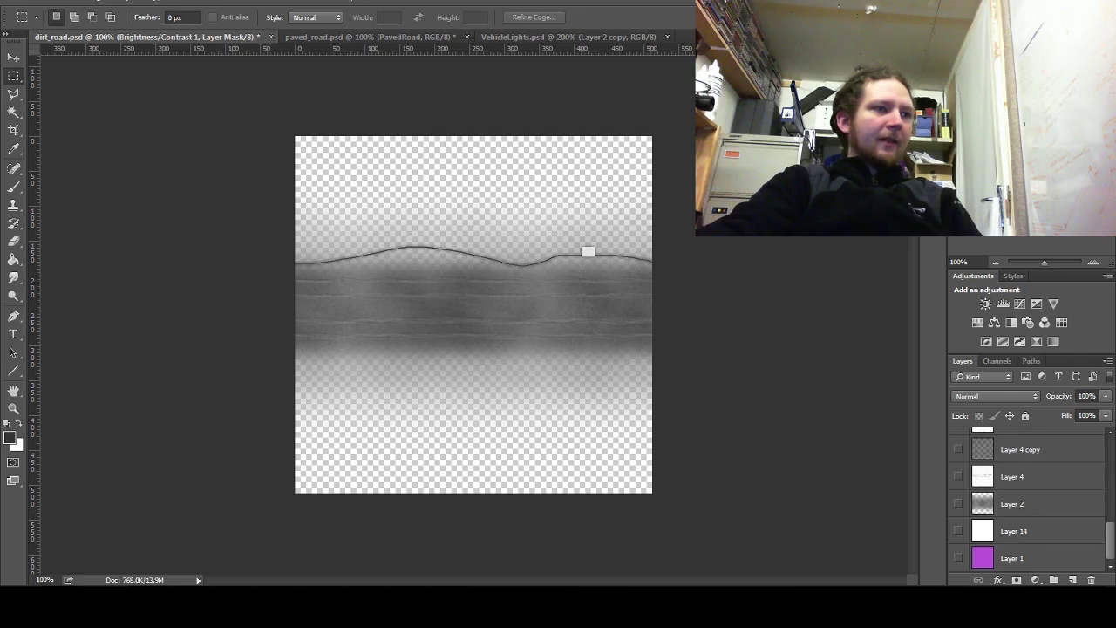
Switch to Unity, run the game, and place a Colony Hub and a Commercial District apart on the terrain
key(alt+Tab)
click(529, 34)
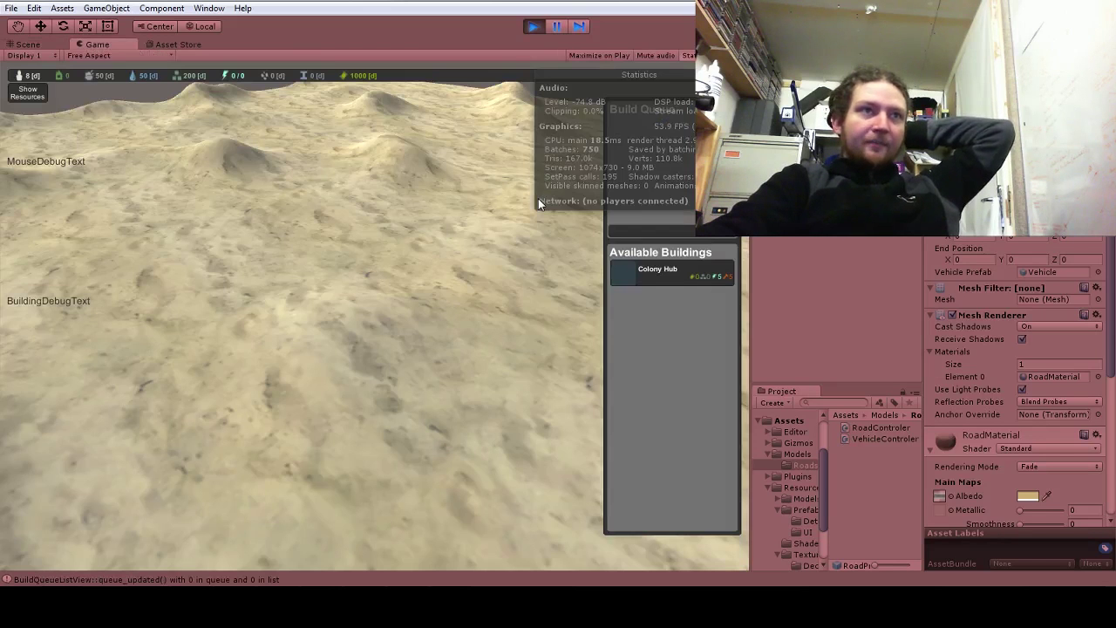
click(630, 281)
click(210, 429)
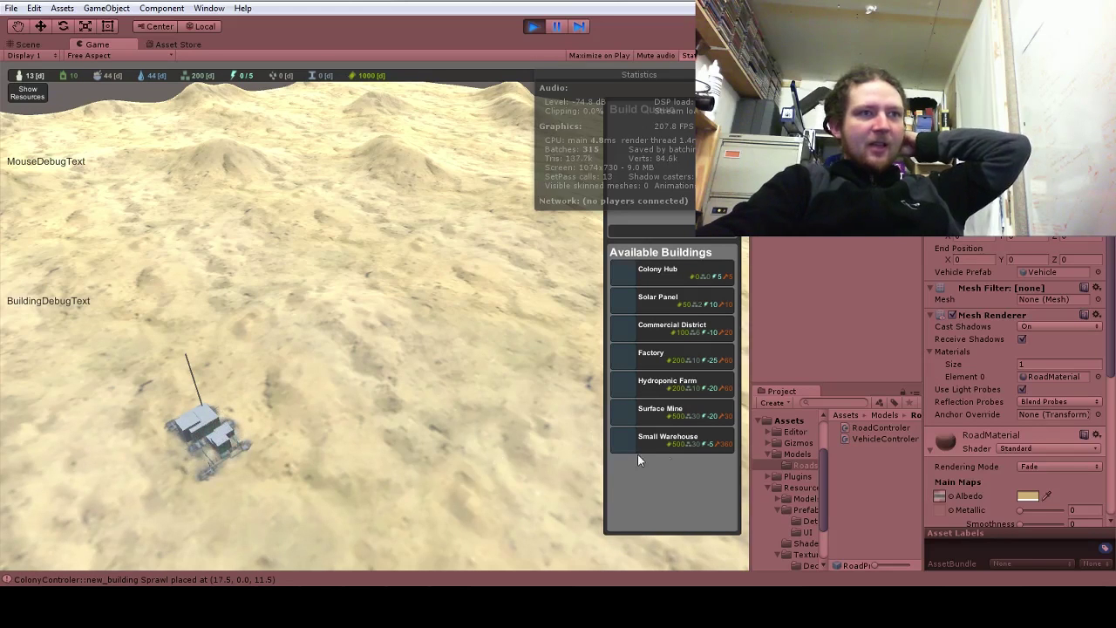
click(659, 334)
click(499, 444)
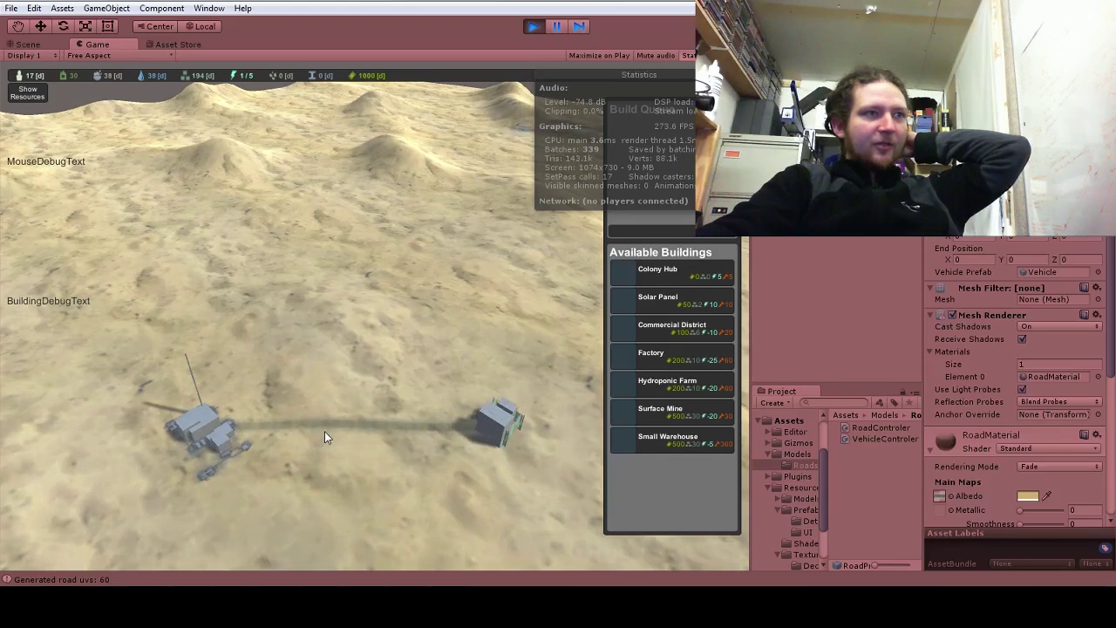
Examine the generated road between the two buildings from low and high camera angles
scroll(324, 432, down, 3)
scroll(325, 431, up, 6)
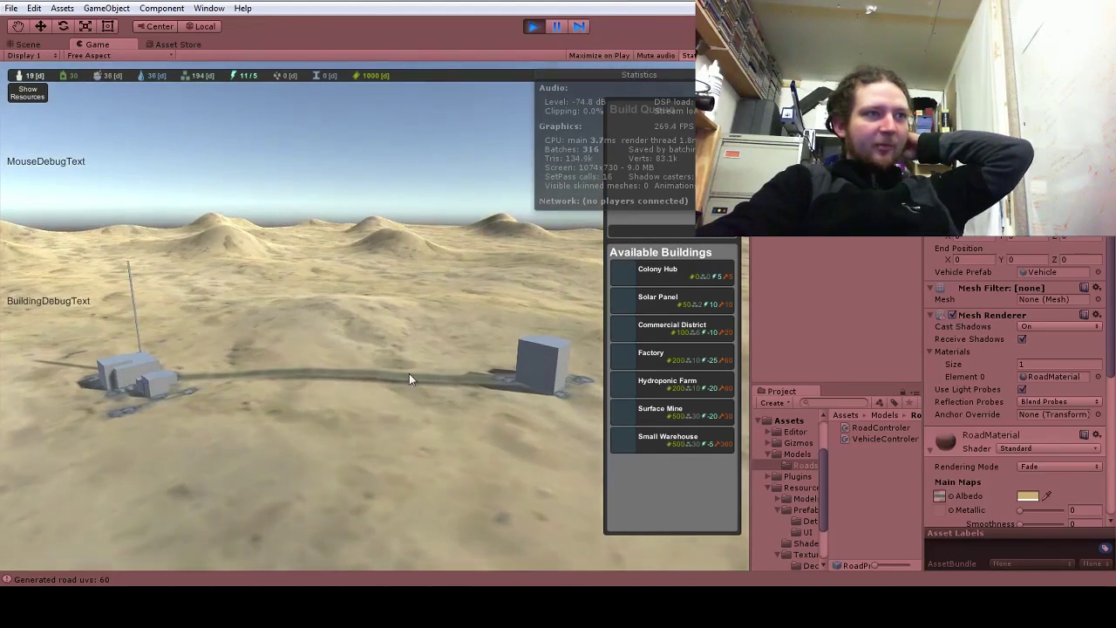
scroll(408, 378, up, 1)
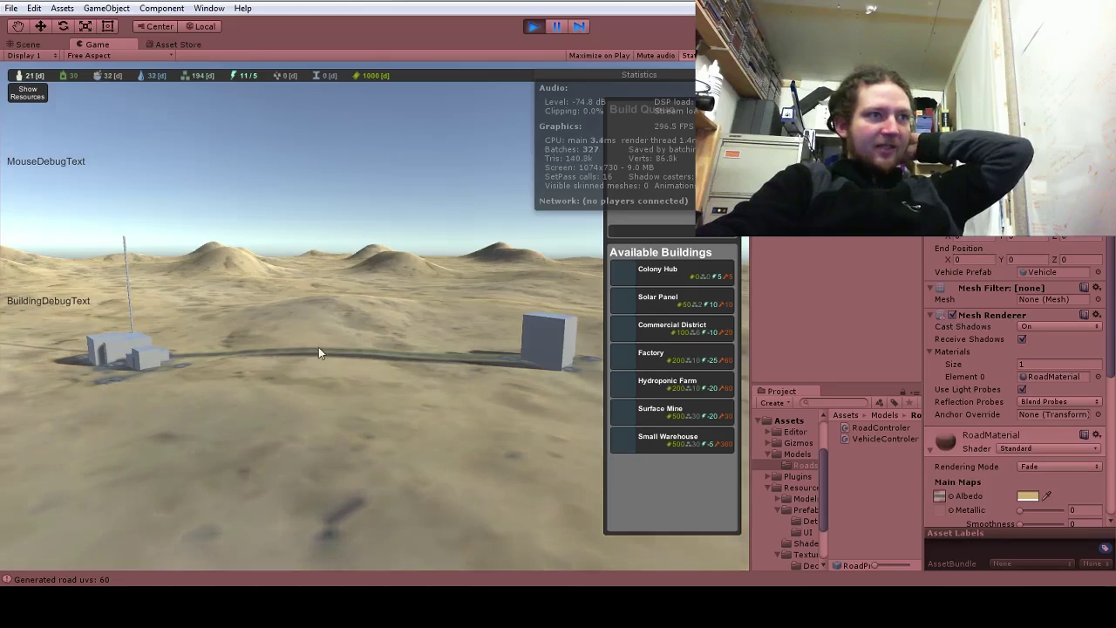
scroll(384, 339, down, 2)
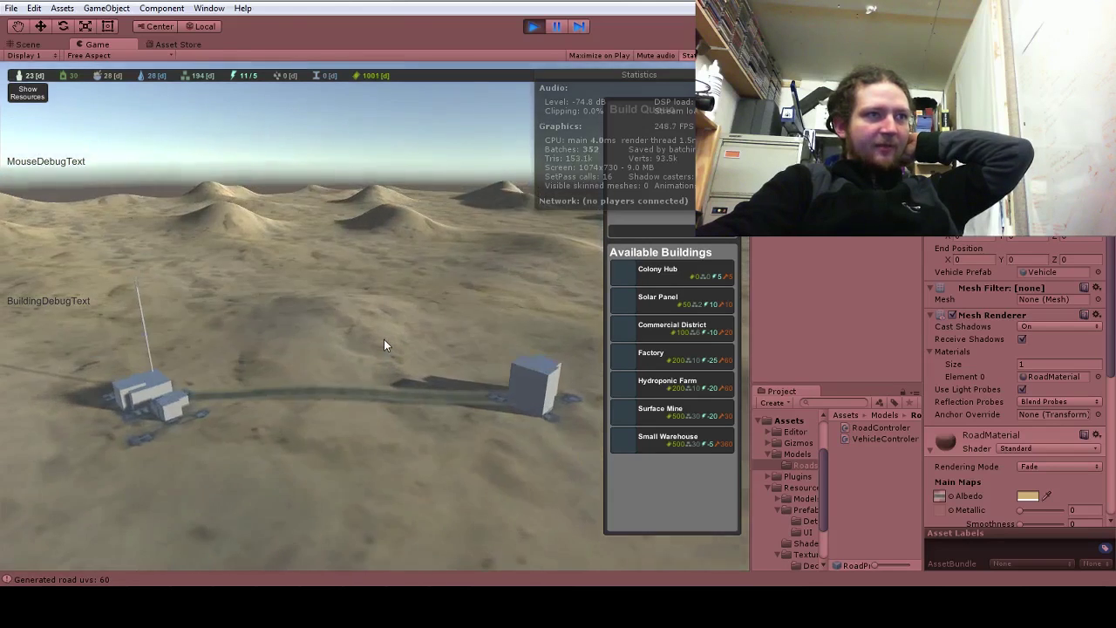
scroll(383, 340, down, 1)
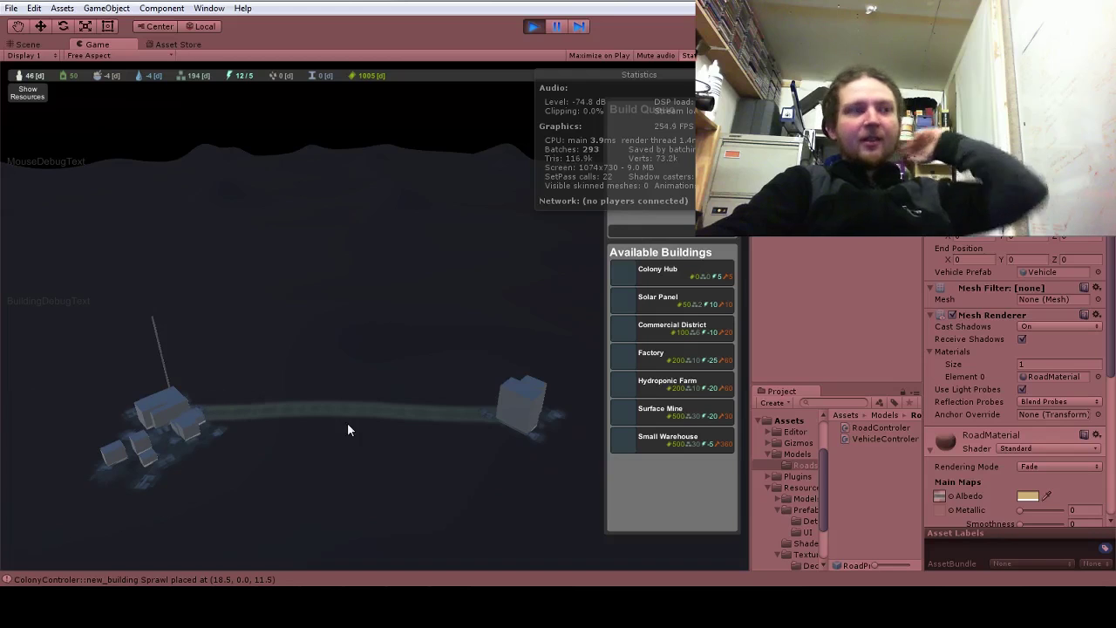
scroll(235, 473, down, 3)
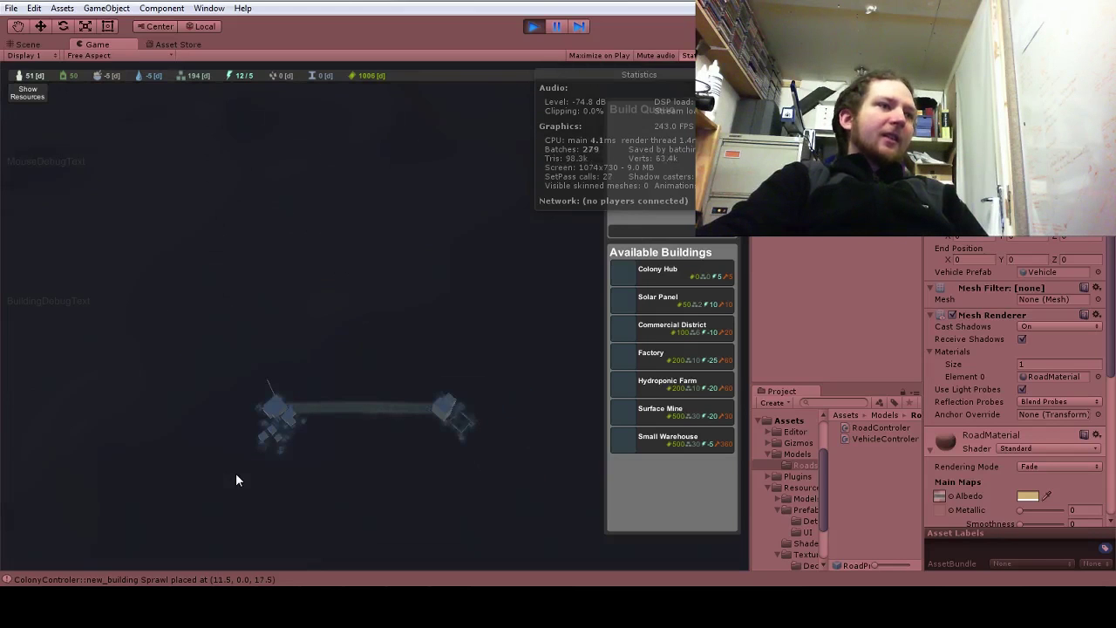
scroll(262, 469, up, 2)
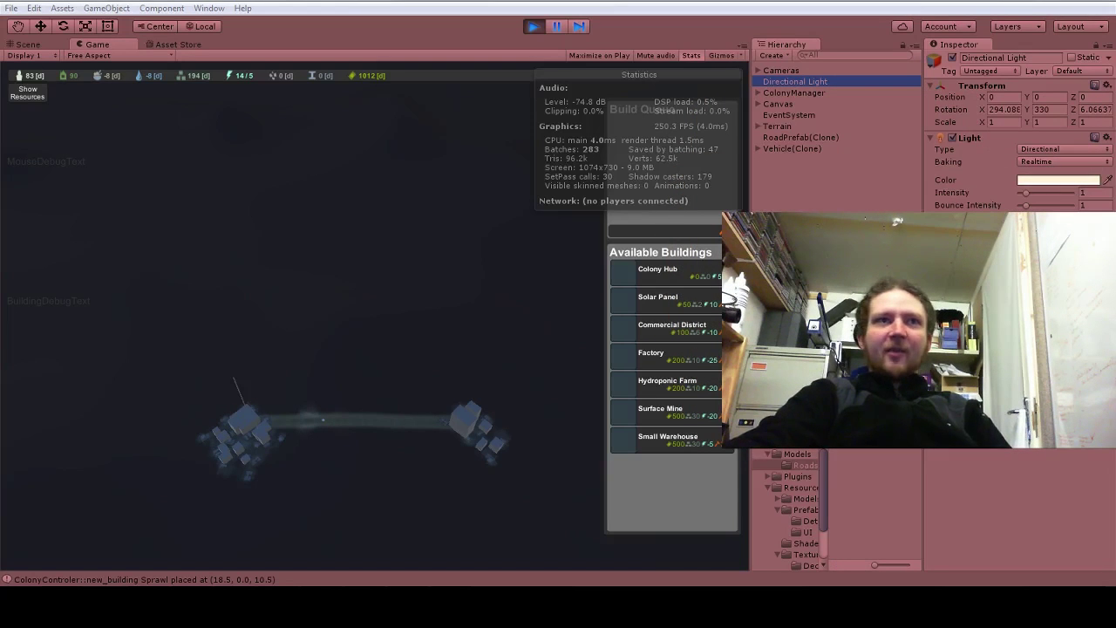
Check the Directional Light's X rotation, and inspect the road and its traffic in daylight
click(1004, 110)
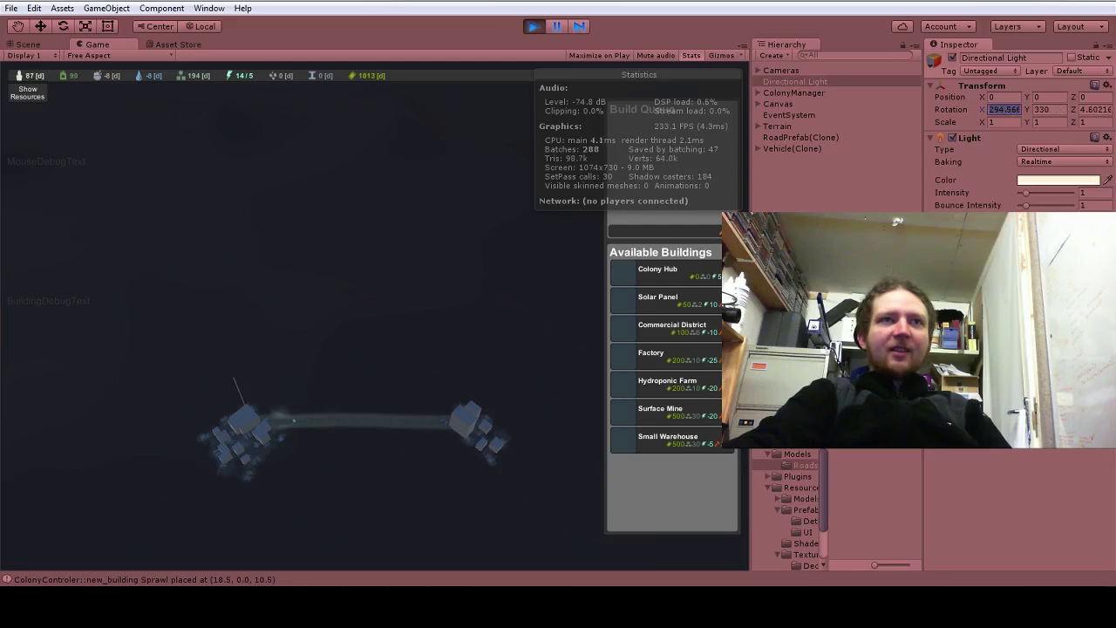
click(962, 123)
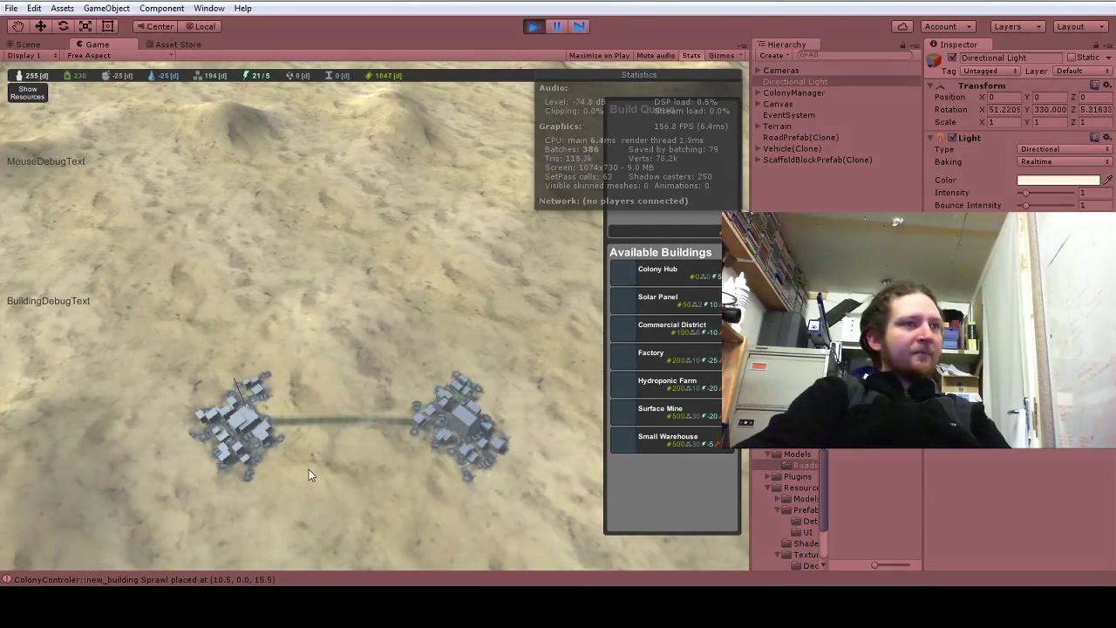
scroll(309, 469, down, 3)
scroll(309, 469, up, 5)
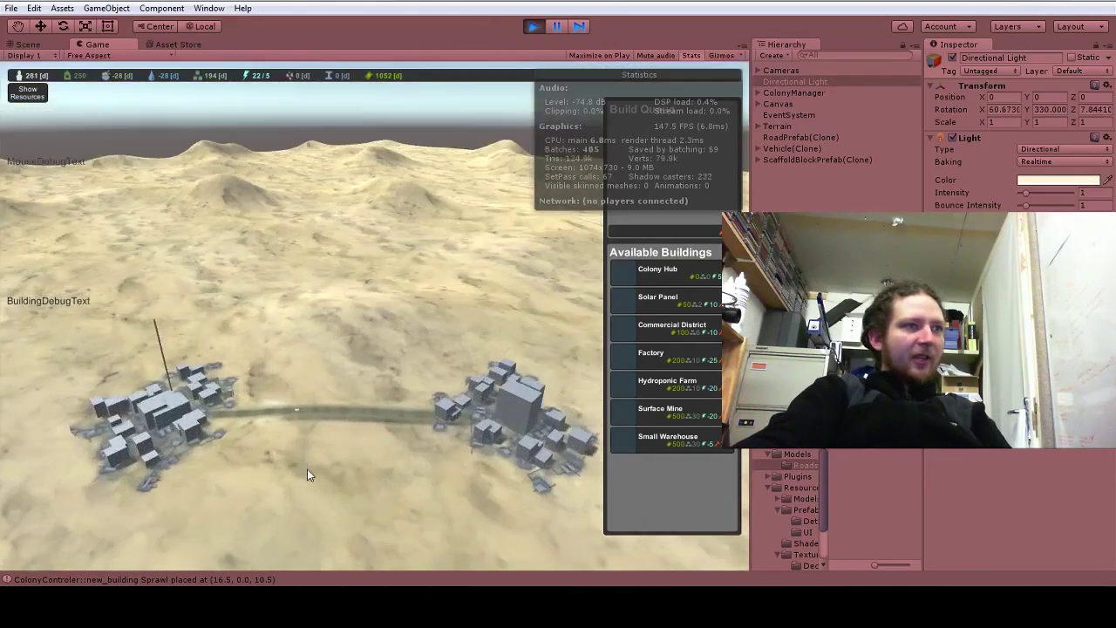
scroll(307, 471, up, 2)
scroll(305, 470, down, 1)
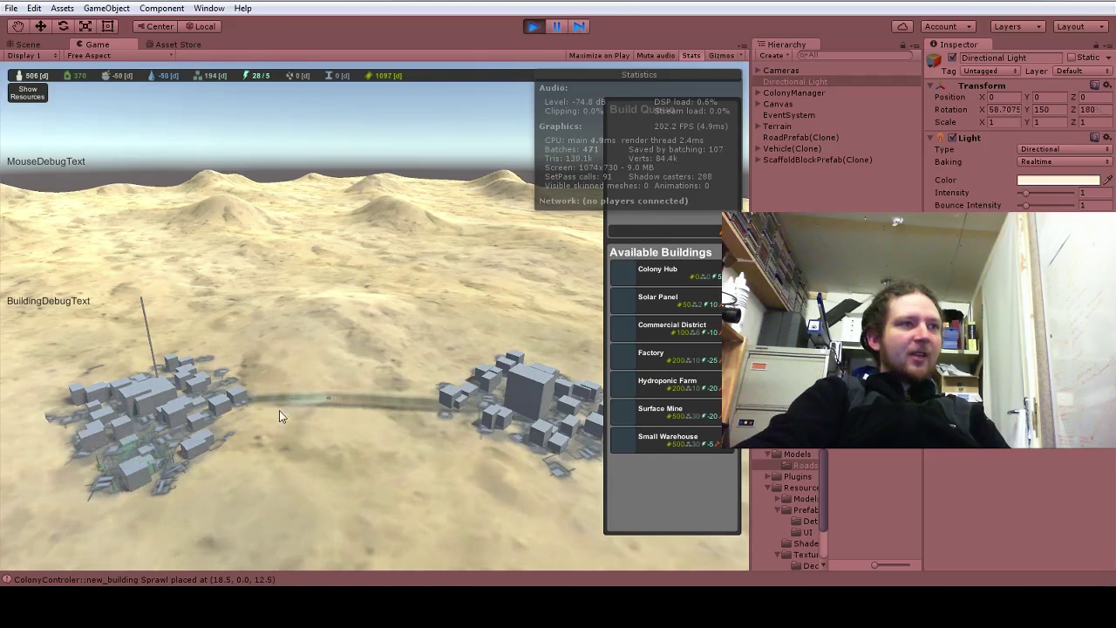
Switch to Photoshop and view the vehicle light texture in VehicleLights.psd
click(448, 600)
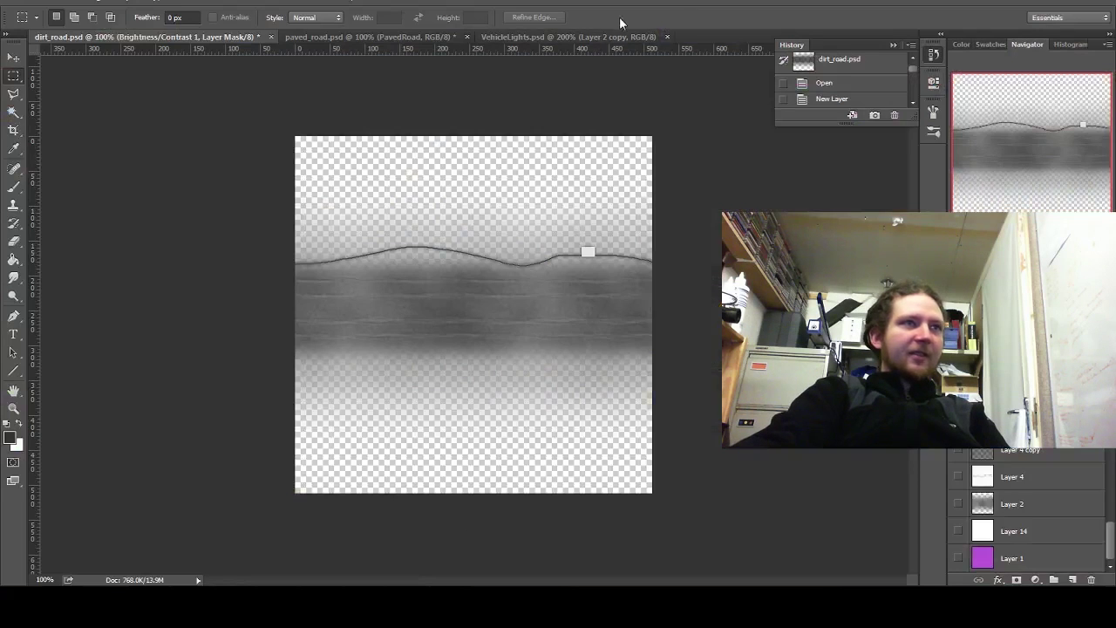
click(567, 37)
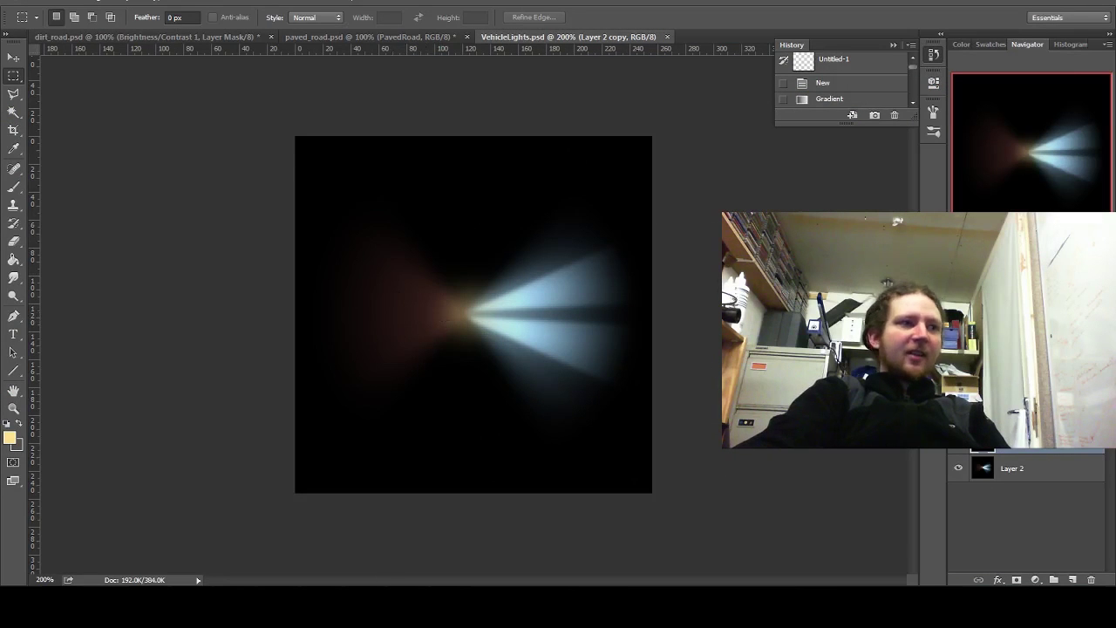
key(alt+Tab)
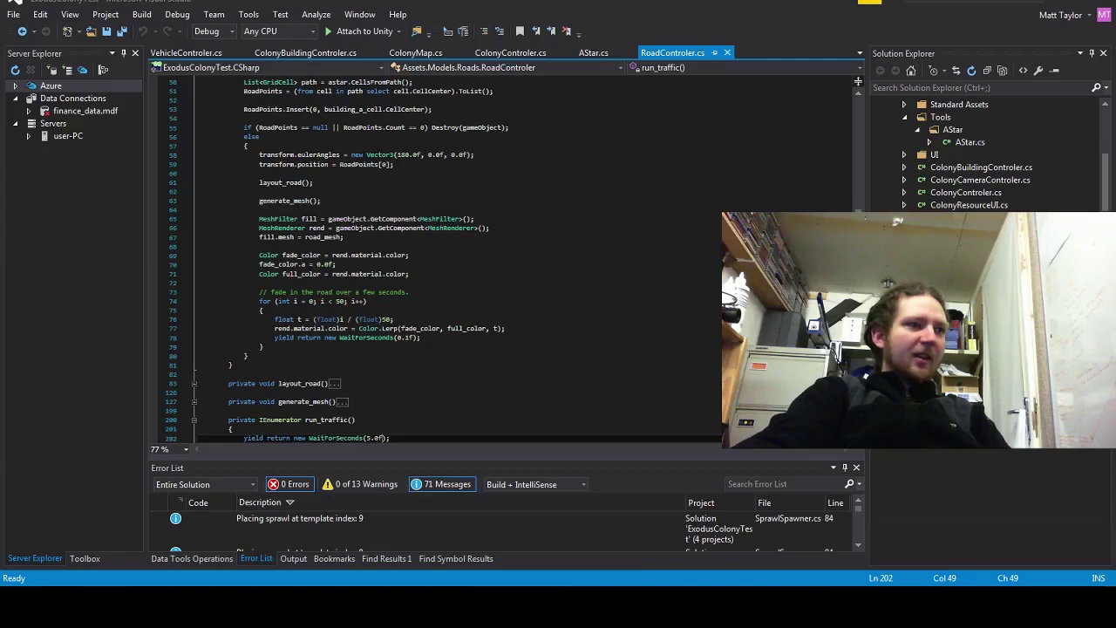
Return to Unity, look over the road between the two settlements, and stop the running game
key(alt+Tab)
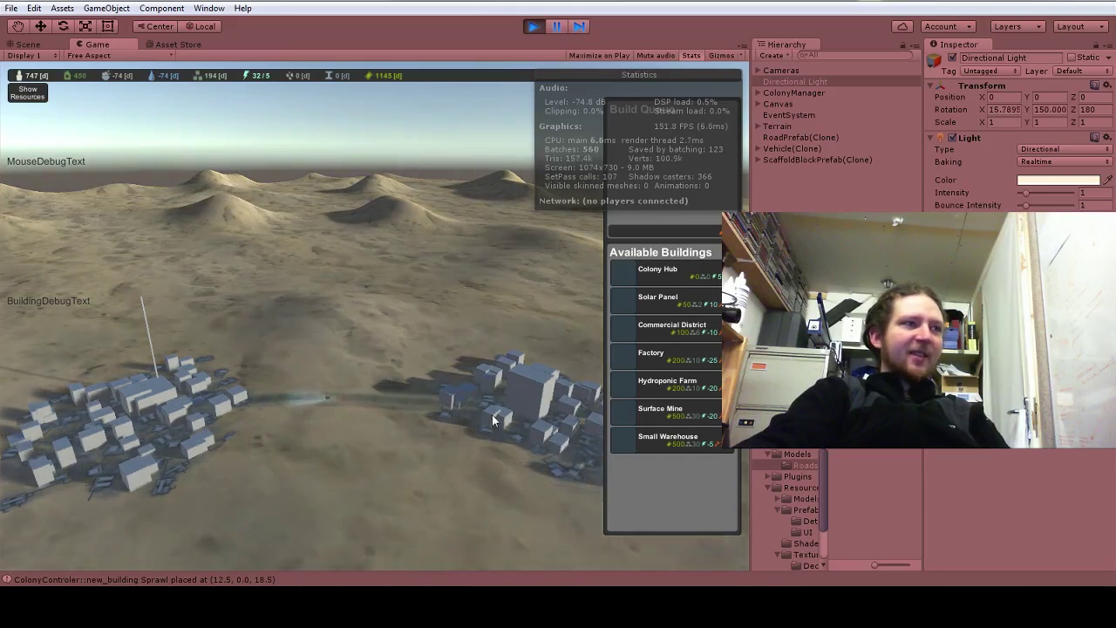
scroll(274, 477, down, 3)
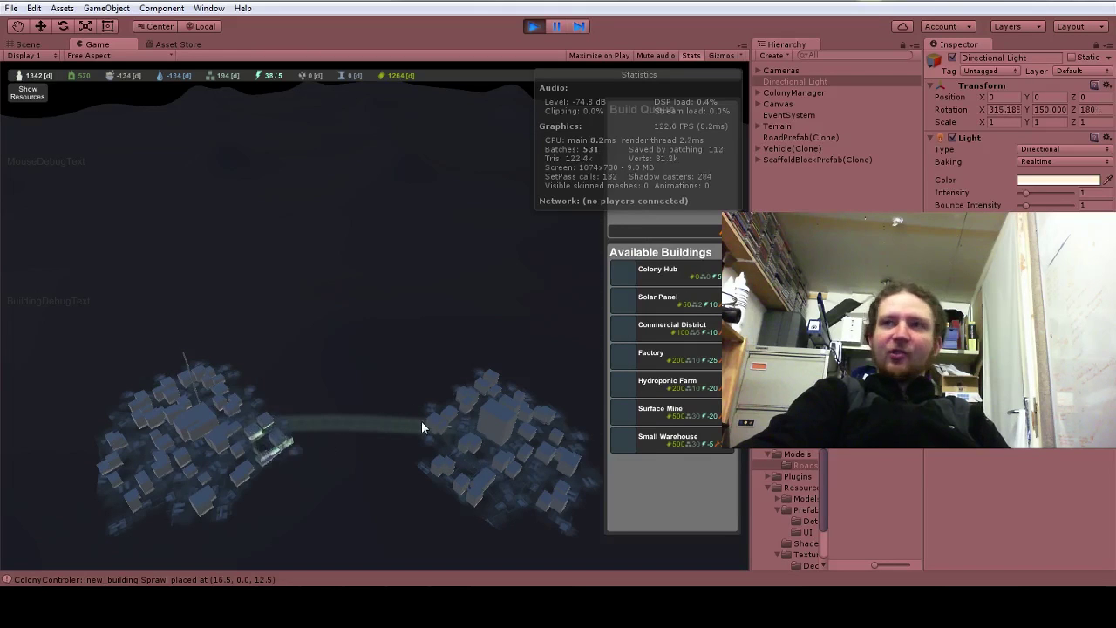
key(ctrl+p)
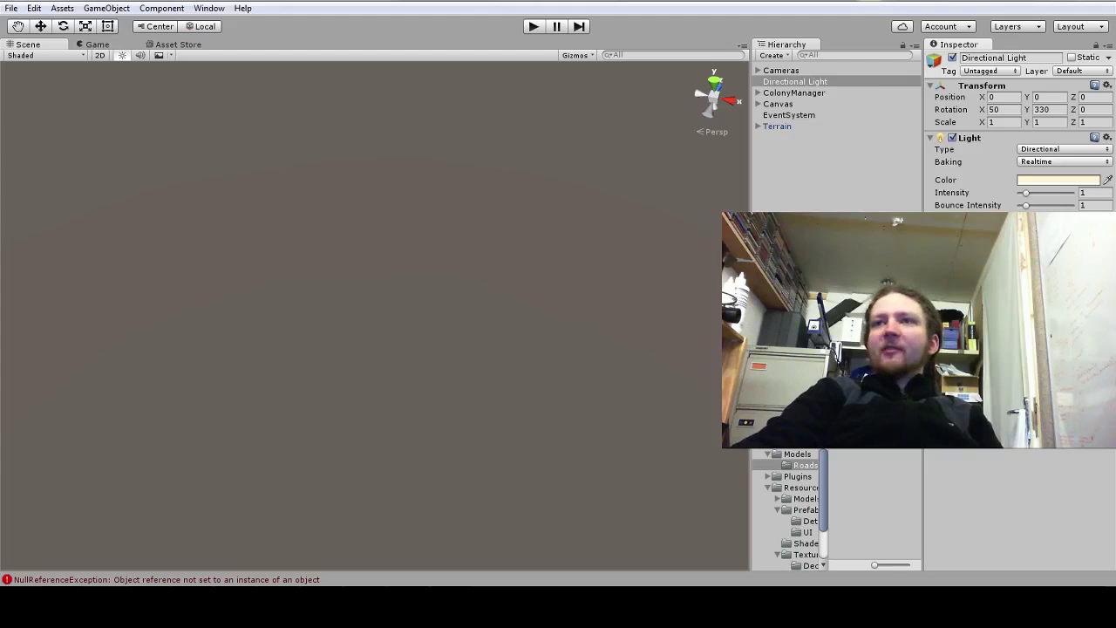